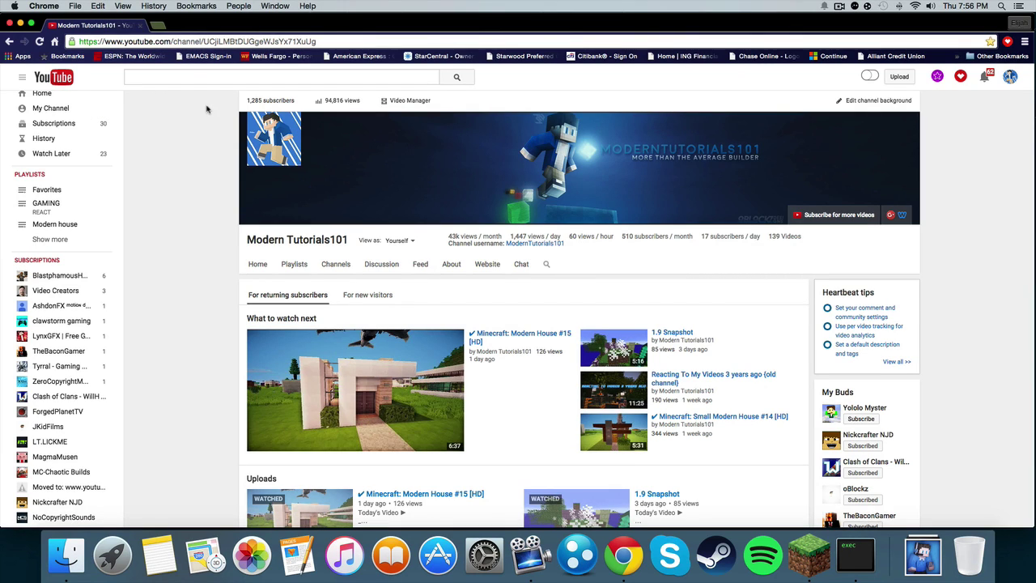
Put the browser in full screen, search the web for optifine, and open the OptiFine site's downloads page.
{"action": "left_click", "coordinate": [30, 25]}
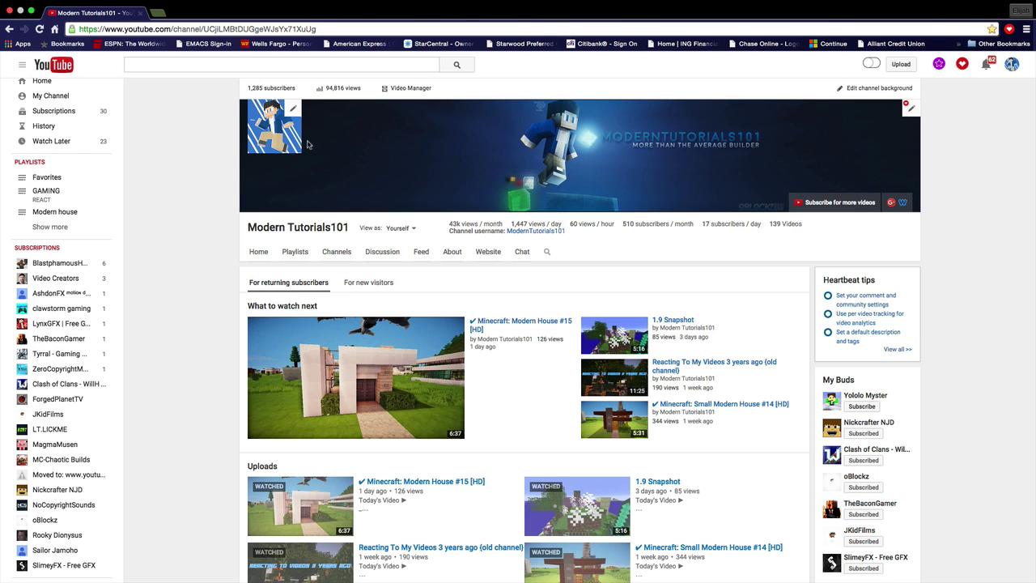
{"action": "left_click", "coordinate": [180, 28]}
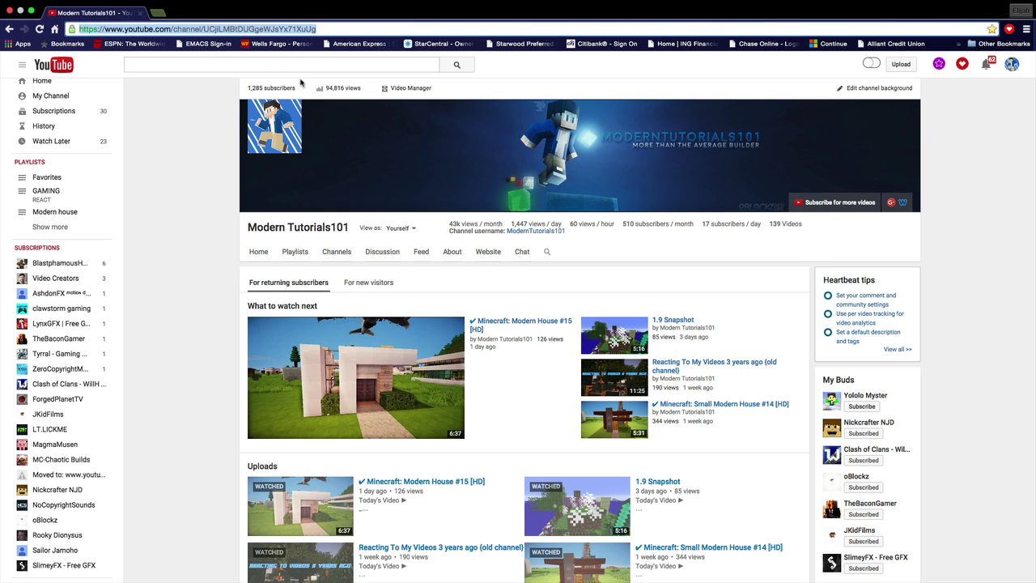
{"action": "type", "text": "optifine"}
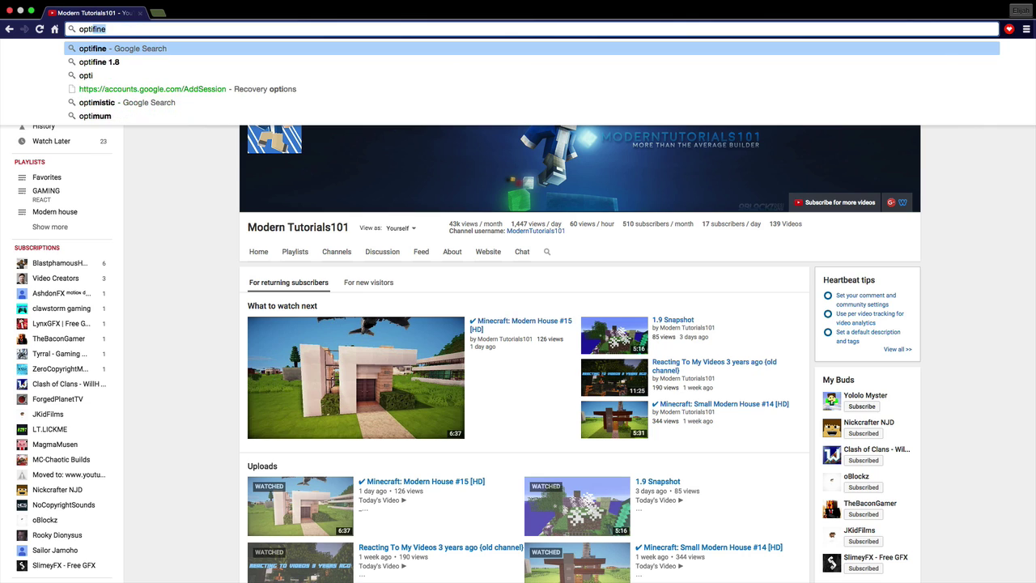
{"action": "key", "text": "Return"}
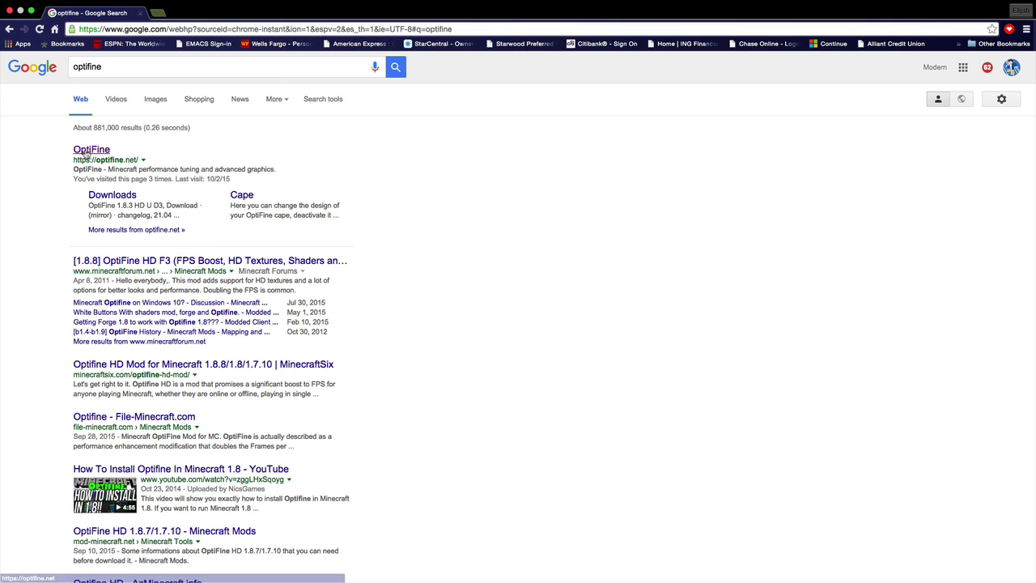
{"action": "left_click", "coordinate": [86, 152]}
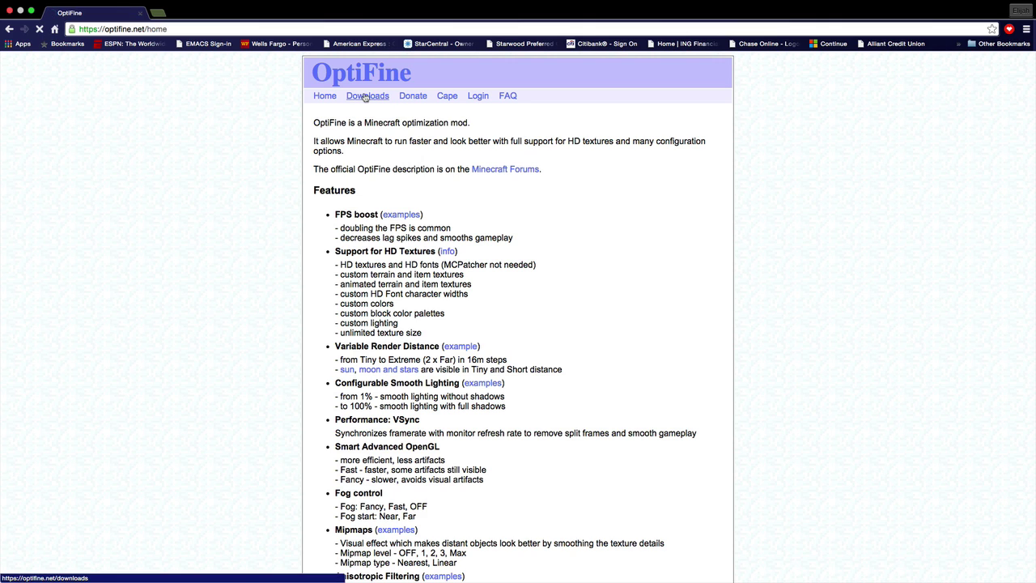
{"action": "left_click", "coordinate": [366, 97]}
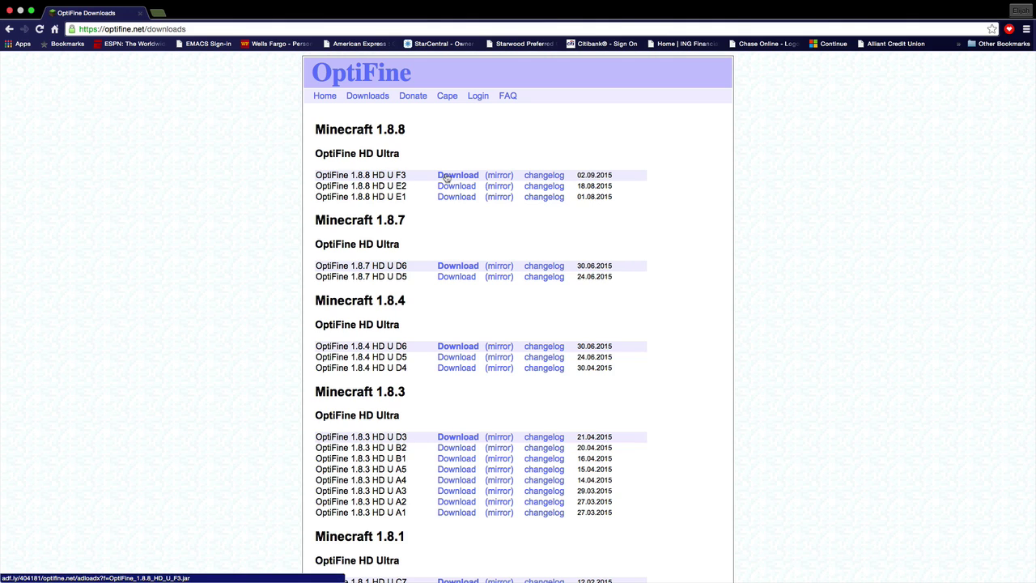
Download OptiFine_1.8.8_HD_U_F3.jar through the AdF.ly redirect, closing the pop-up ad and dismissing the unidentified-developer warning.
{"action": "left_click", "coordinate": [450, 177]}
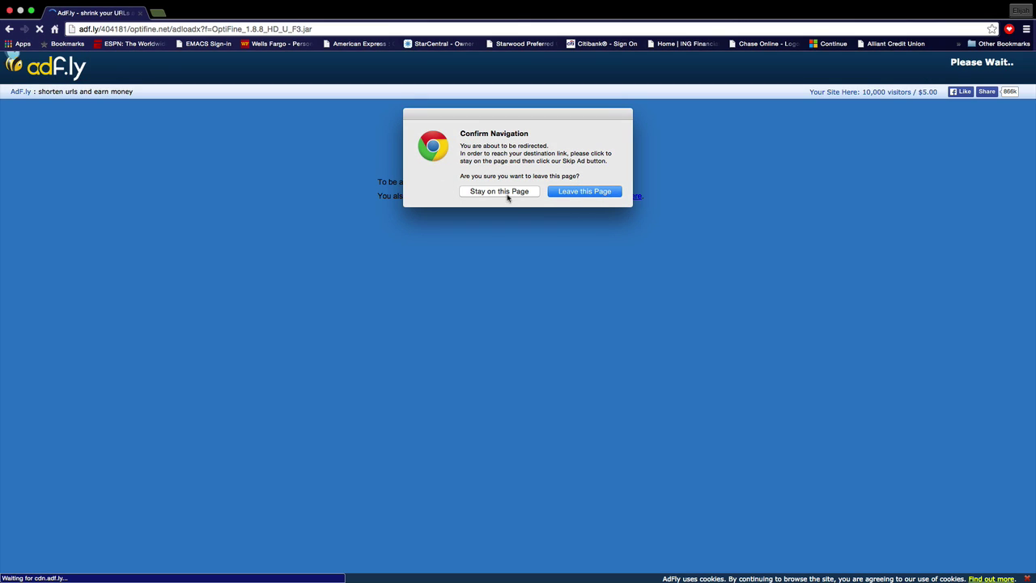
{"action": "left_click", "coordinate": [508, 195]}
{"action": "key", "text": "super+r"}
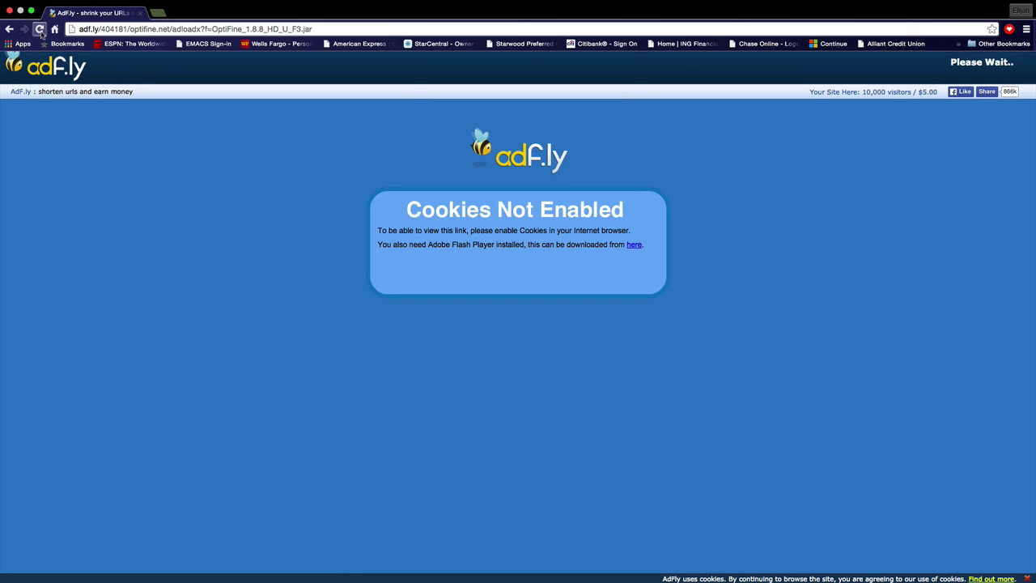
{"action": "left_click", "coordinate": [565, 192]}
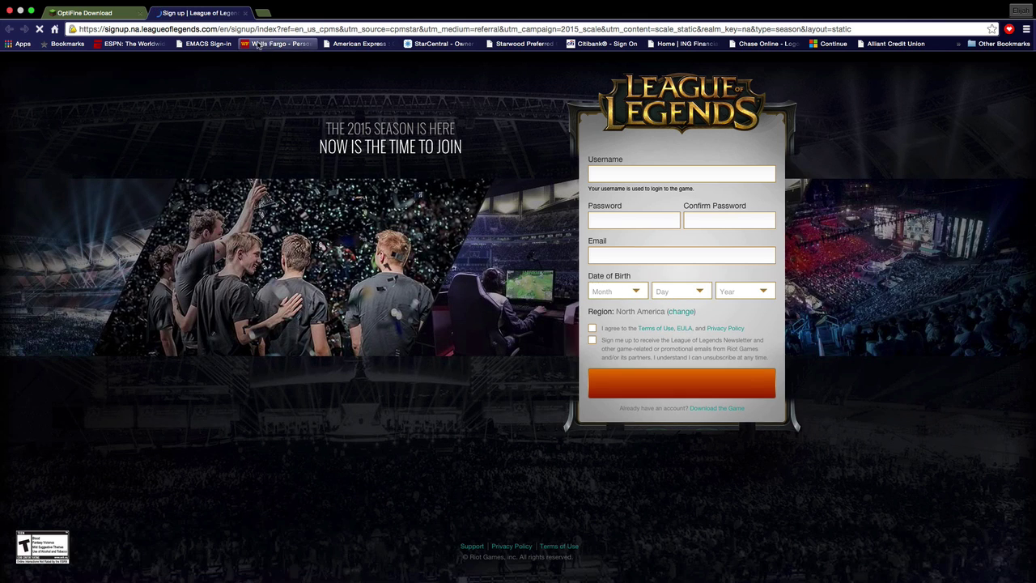
{"action": "left_click", "coordinate": [245, 13]}
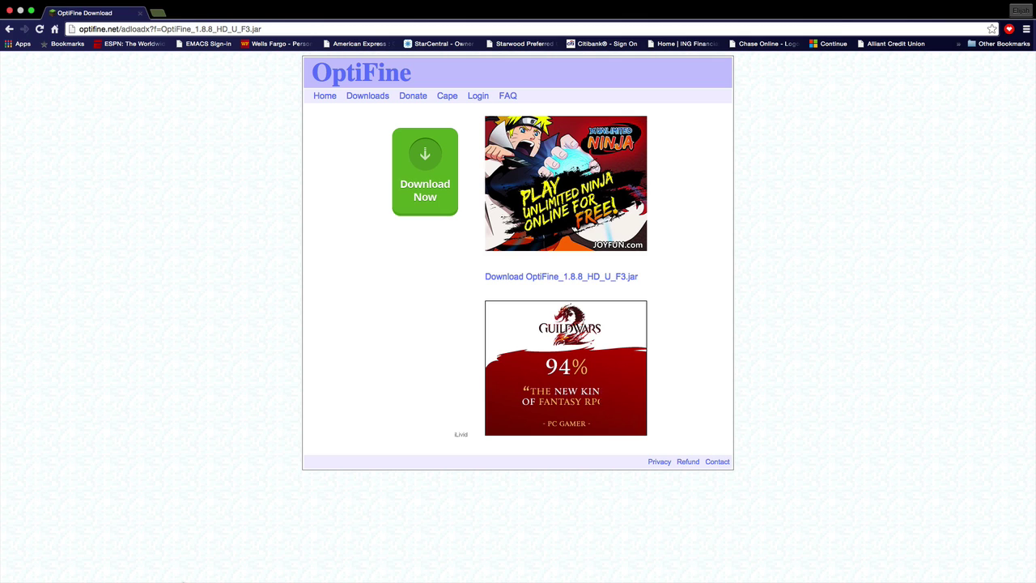
{"action": "left_click", "coordinate": [529, 277]}
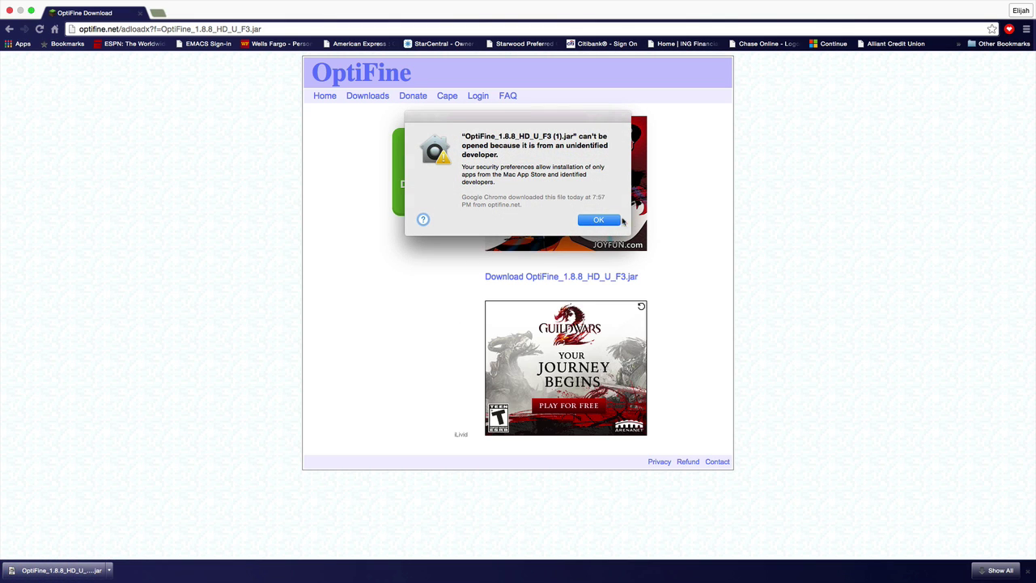
{"action": "left_click", "coordinate": [599, 220]}
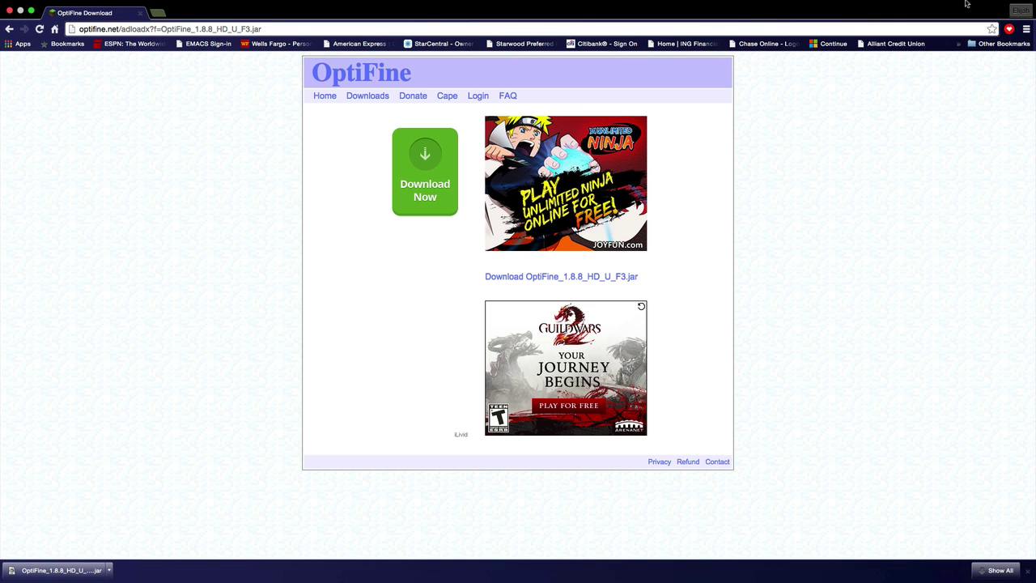
Take the browser out of full screen and minimize it, and close the Security & Privacy window.
{"action": "mouse_move", "coordinate": [36, 7]}
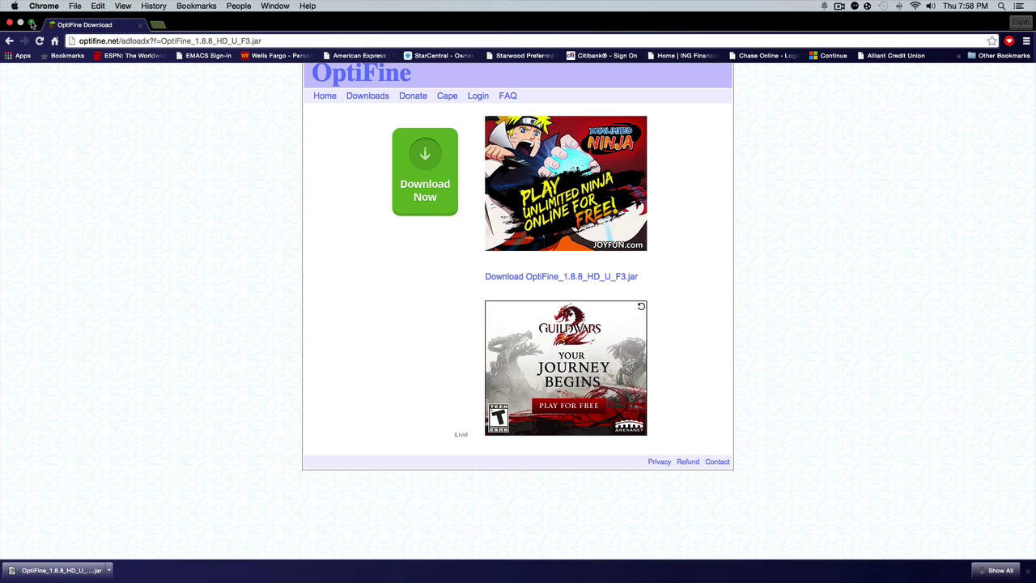
{"action": "left_click", "coordinate": [31, 23]}
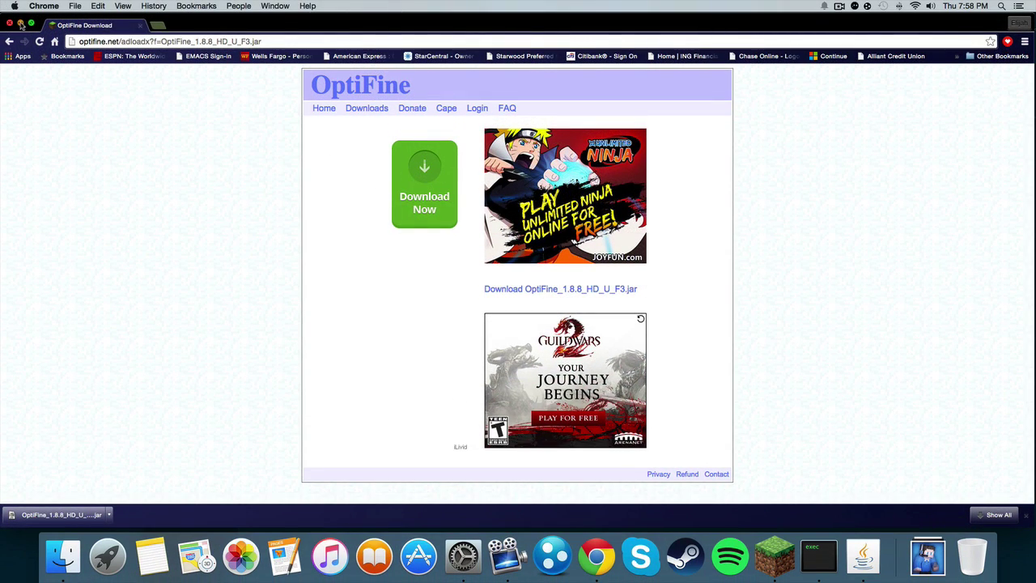
{"action": "left_click", "coordinate": [20, 23]}
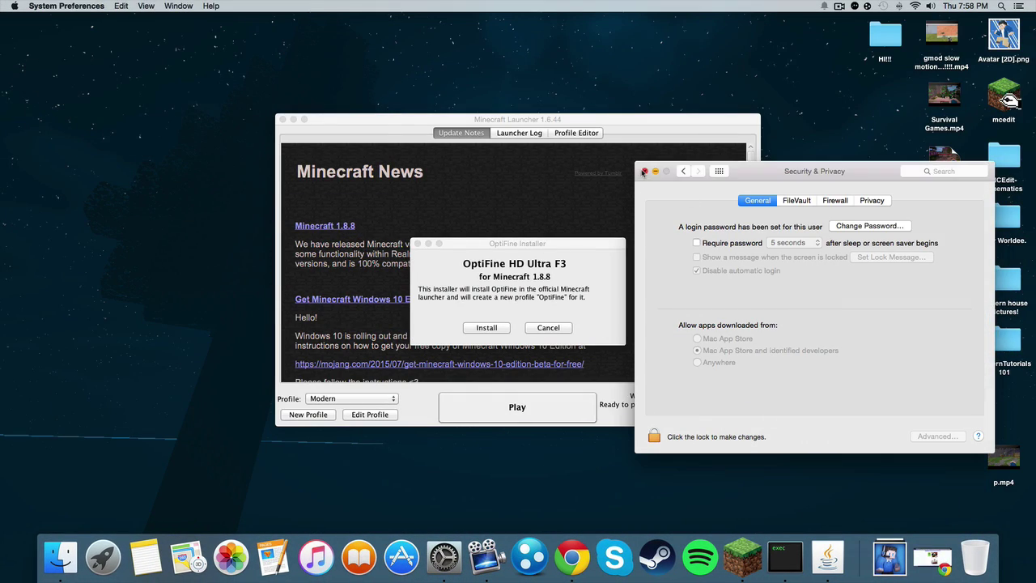
{"action": "left_click", "coordinate": [645, 171]}
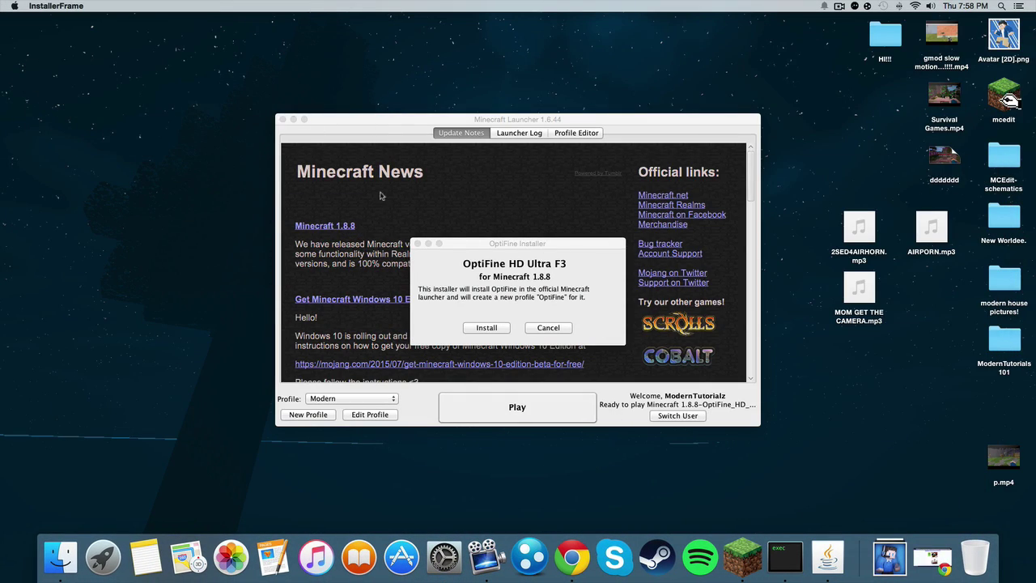
Quit the Minecraft launcher and close the OptiFine Installer window.
{"action": "right_click", "coordinate": [742, 552]}
{"action": "left_click", "coordinate": [746, 485]}
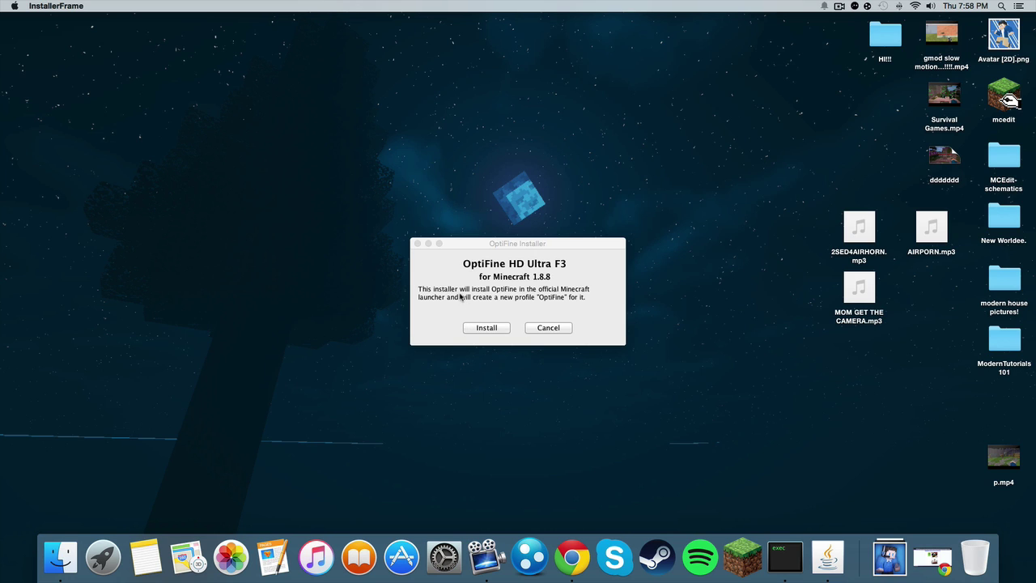
{"action": "left_click", "coordinate": [418, 244]}
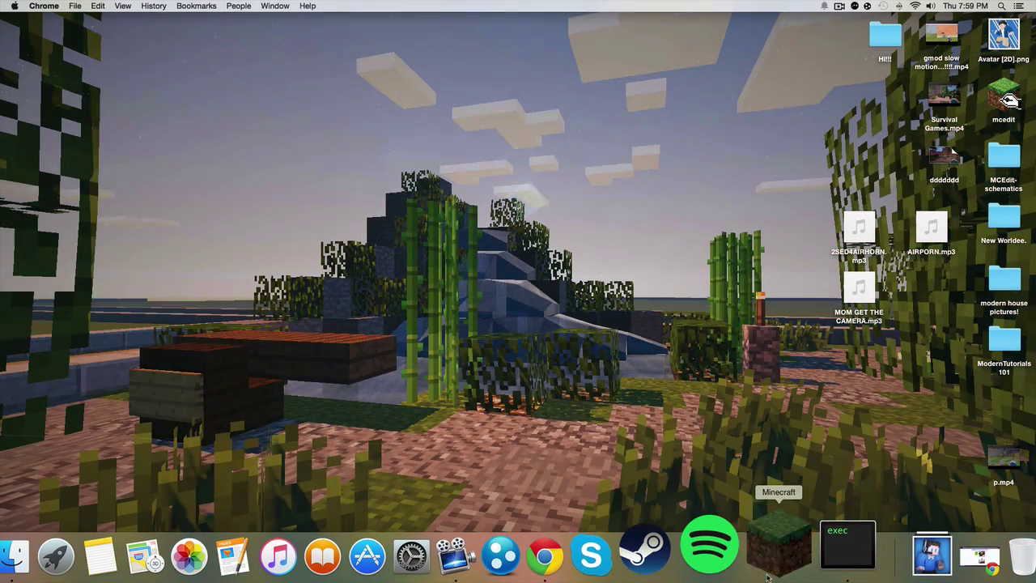
Open the Minecraft launcher and save a new profile named SHaders using release 1.8.8-OptiFine_HD_U_F3.
{"action": "left_click", "coordinate": [767, 574]}
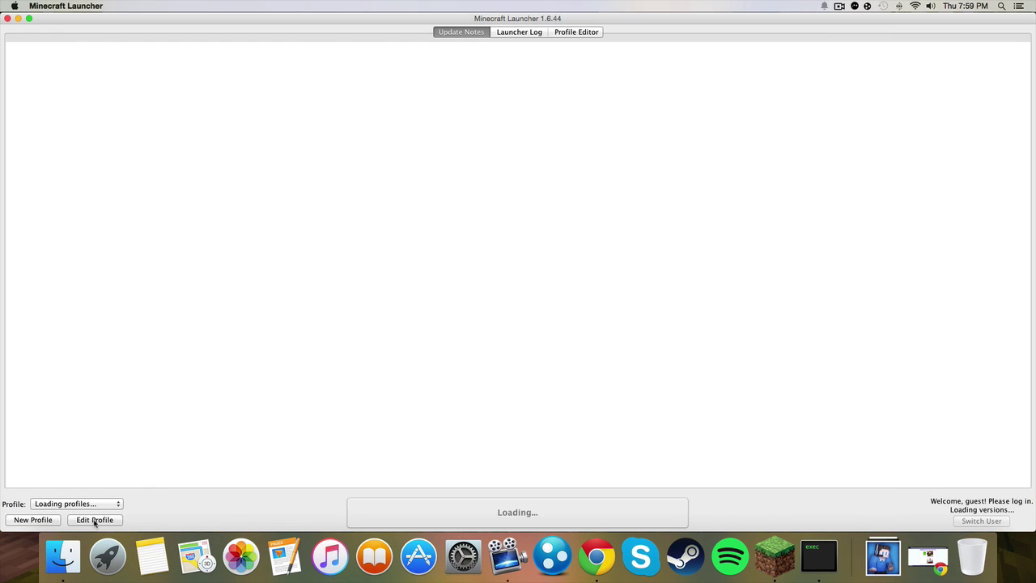
{"action": "left_click", "coordinate": [78, 504]}
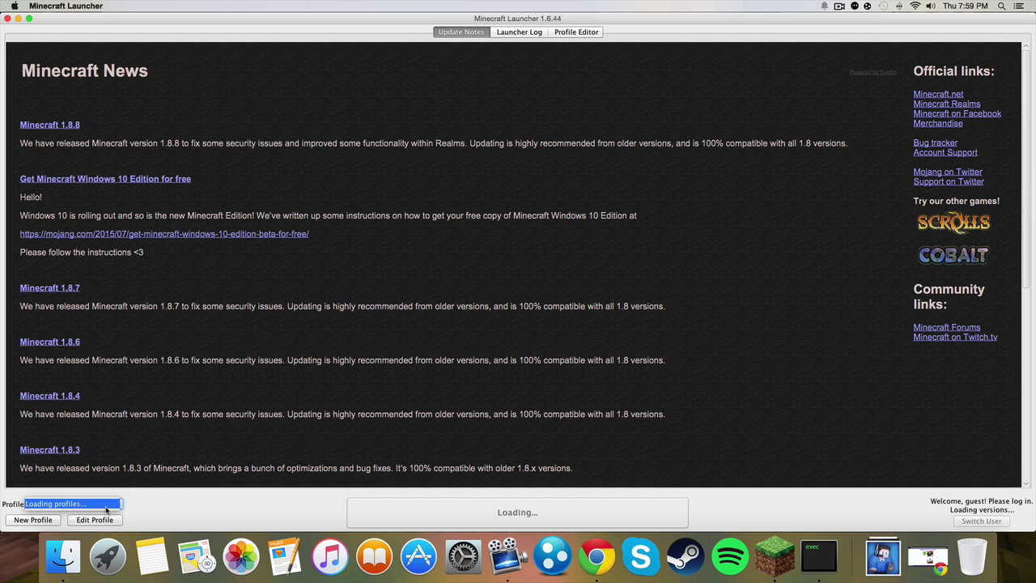
{"action": "left_click", "coordinate": [34, 520]}
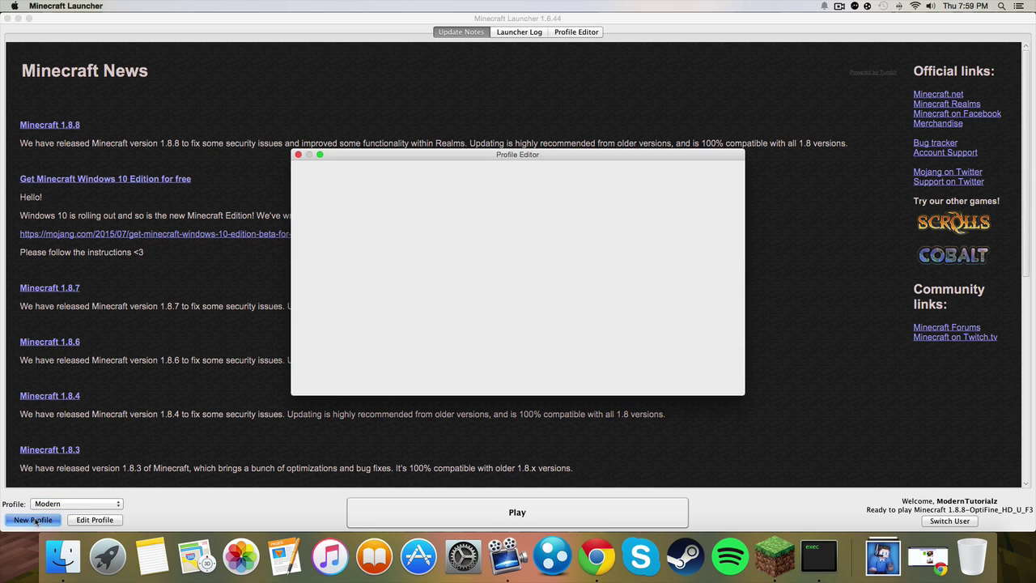
{"action": "key", "text": "BackSpace"}
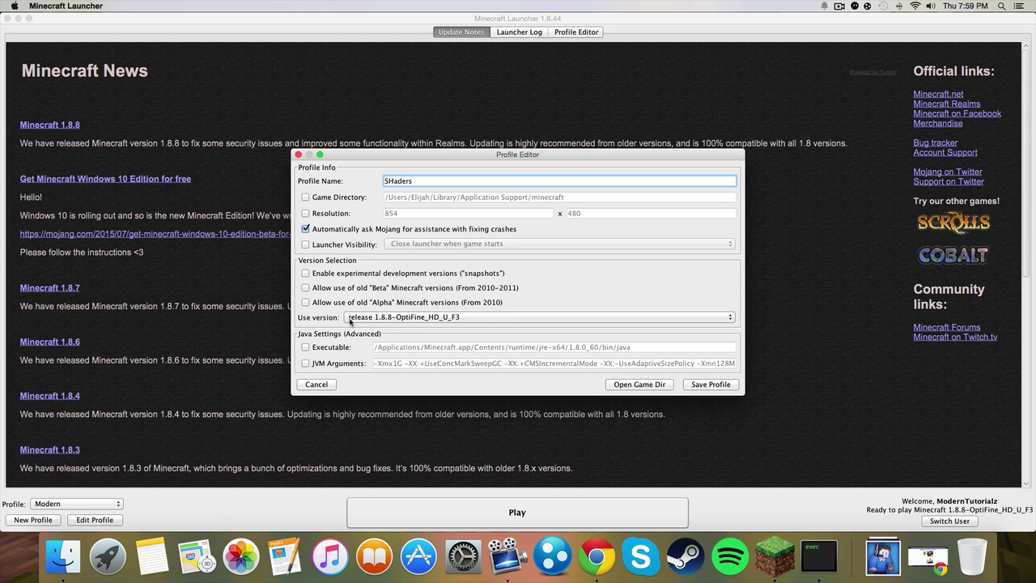
{"action": "left_click", "coordinate": [378, 319]}
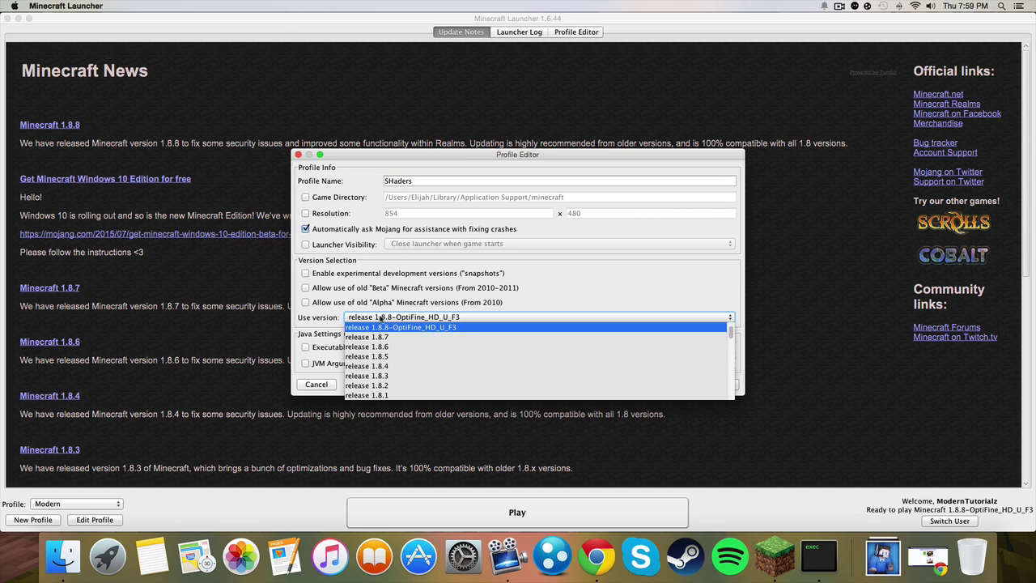
{"action": "left_click", "coordinate": [464, 328]}
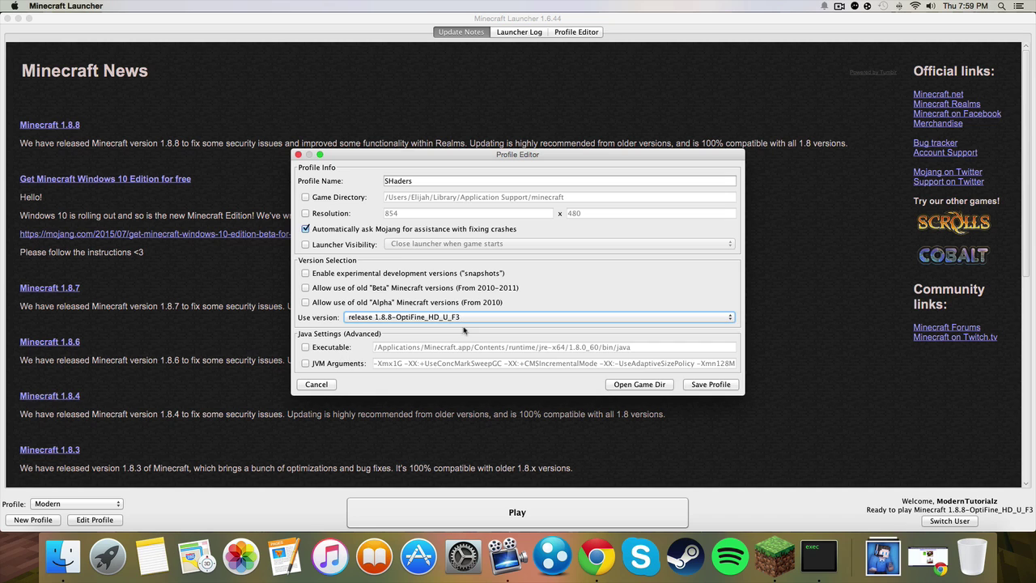
{"action": "left_click", "coordinate": [713, 385]}
Start Minecraft with the saved profile and enlarge the game window to fill most of the desktop.
{"action": "left_click", "coordinate": [557, 512]}
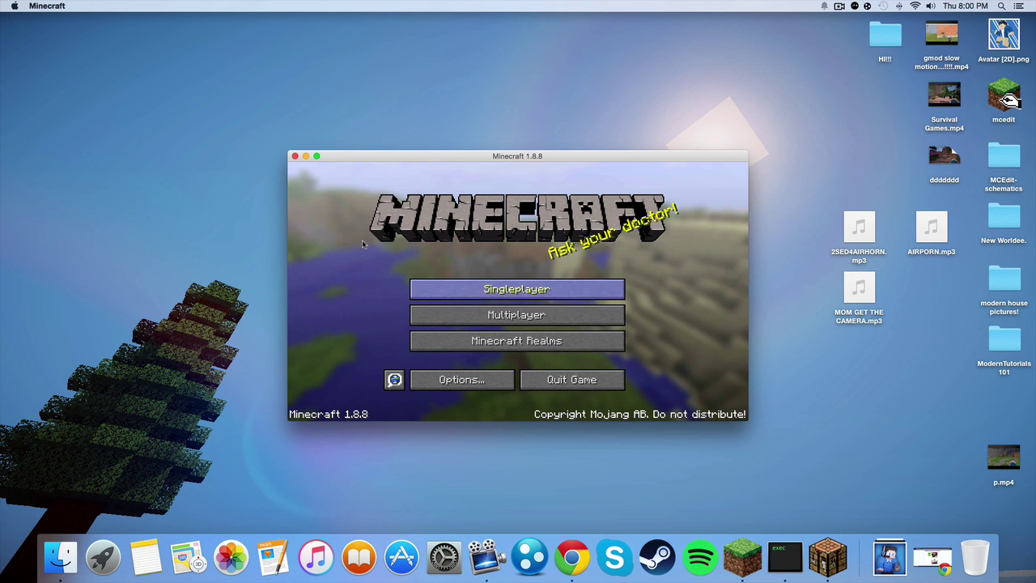
{"action": "left_click_drag", "start_coordinate": [289, 151], "coordinate": [91, 72]}
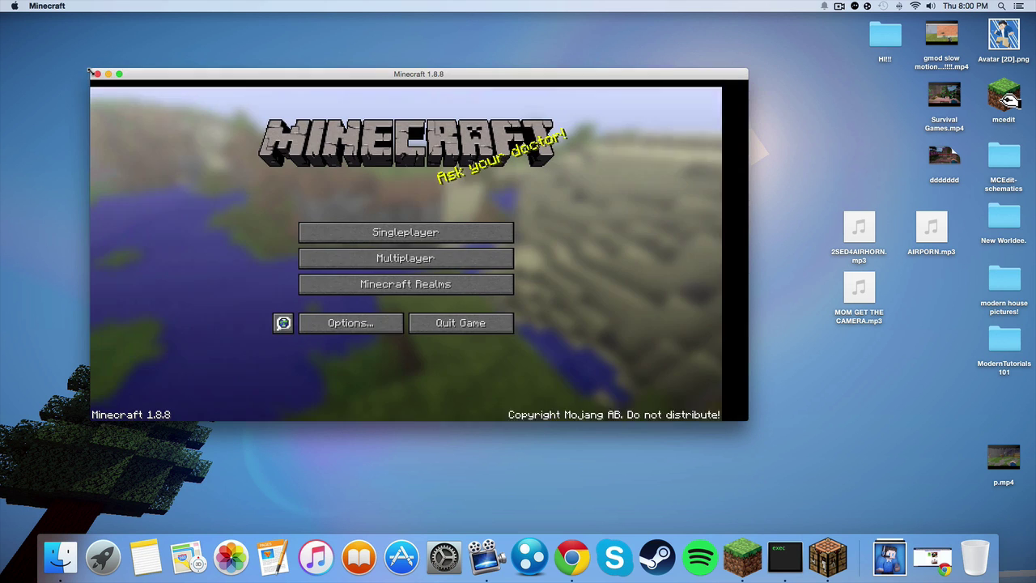
{"action": "left_click_drag", "start_coordinate": [749, 420], "coordinate": [1000, 508]}
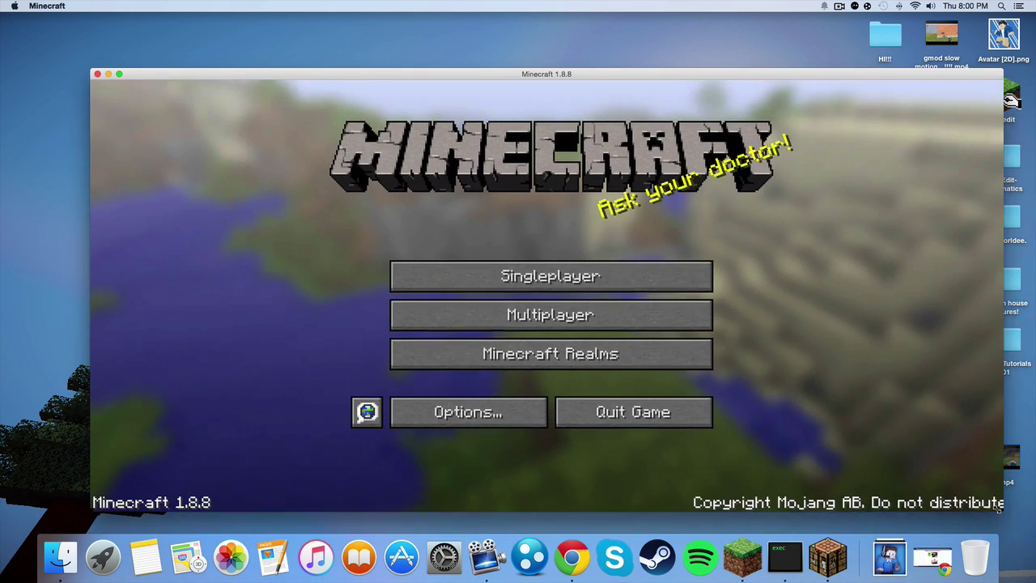
Examine the OptiFine video settings, including the Other settings and the list of available shader packs.
{"action": "left_click", "coordinate": [484, 419]}
{"action": "left_click", "coordinate": [437, 318]}
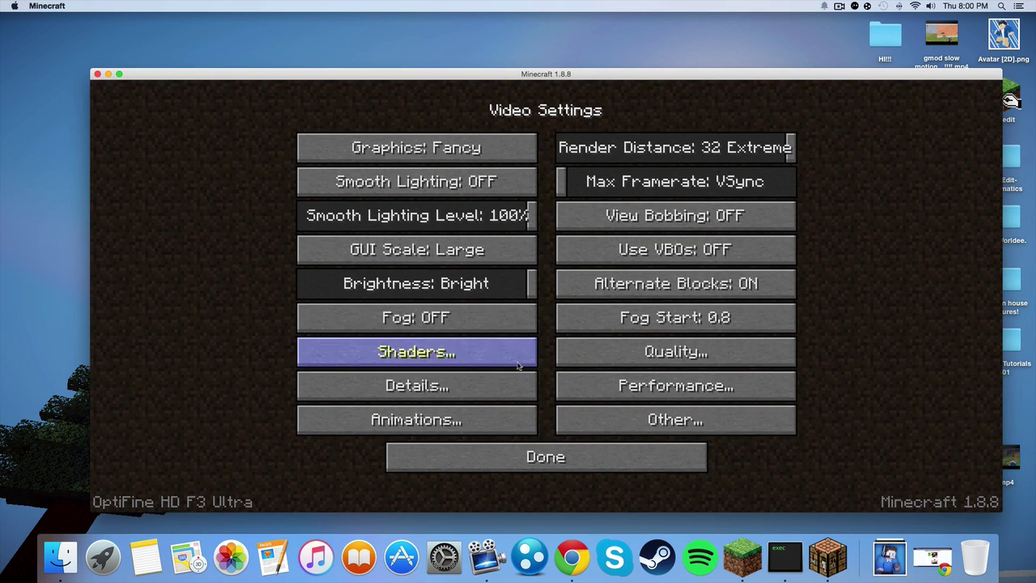
{"action": "left_click", "coordinate": [657, 423]}
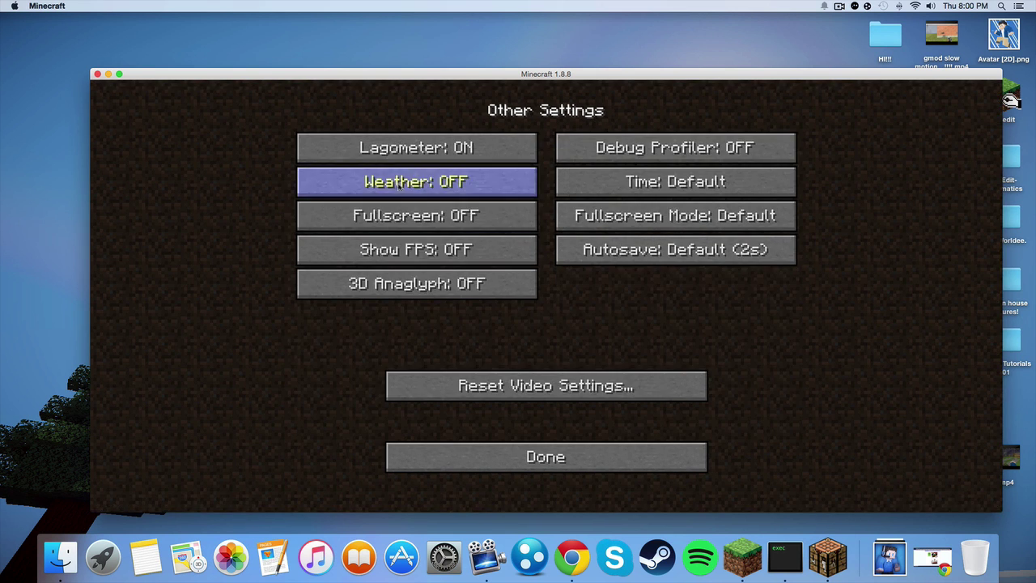
{"action": "left_click", "coordinate": [595, 456]}
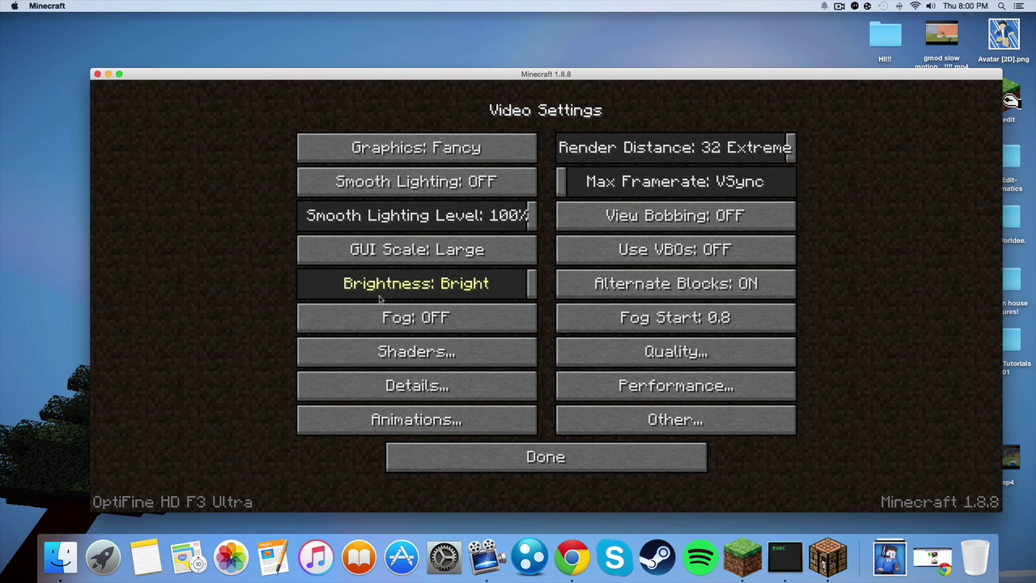
{"action": "left_click", "coordinate": [425, 354]}
{"action": "scroll", "coordinate": [456, 352], "scroll_direction": "down", "scroll_amount": 5}
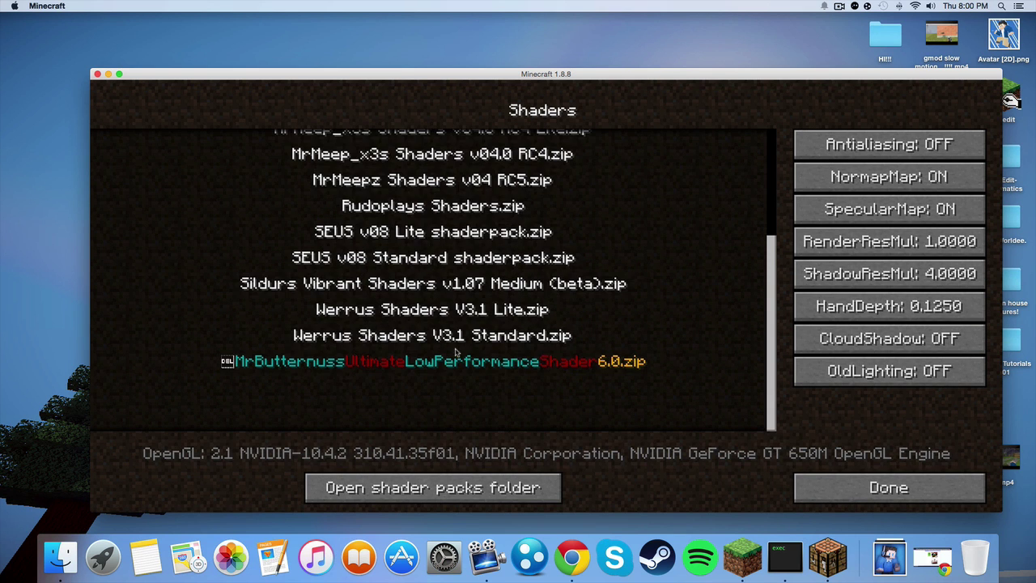
{"action": "scroll", "coordinate": [456, 334], "scroll_direction": "up", "scroll_amount": 5}
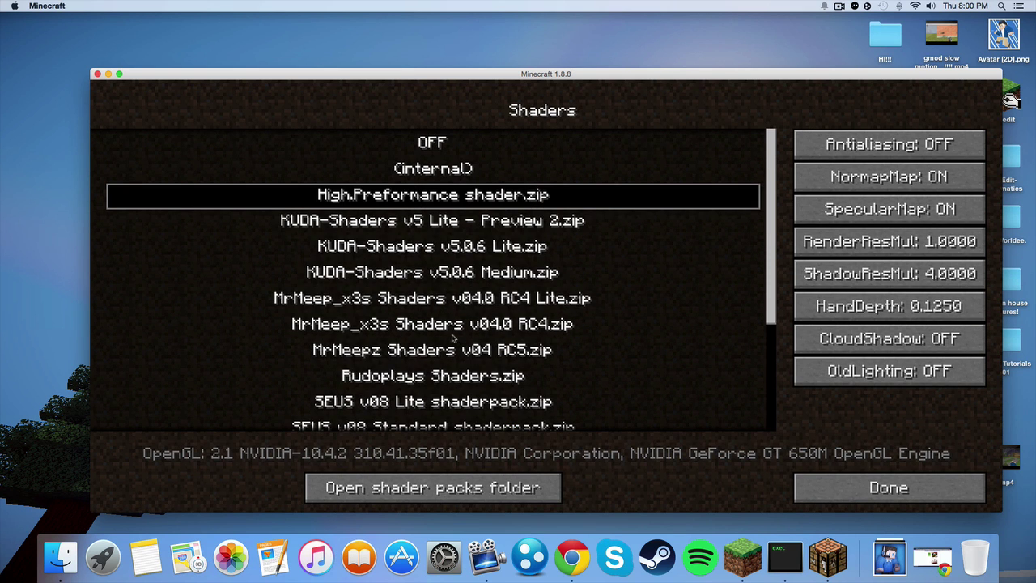
{"action": "scroll", "coordinate": [412, 284], "scroll_direction": "down", "scroll_amount": 5}
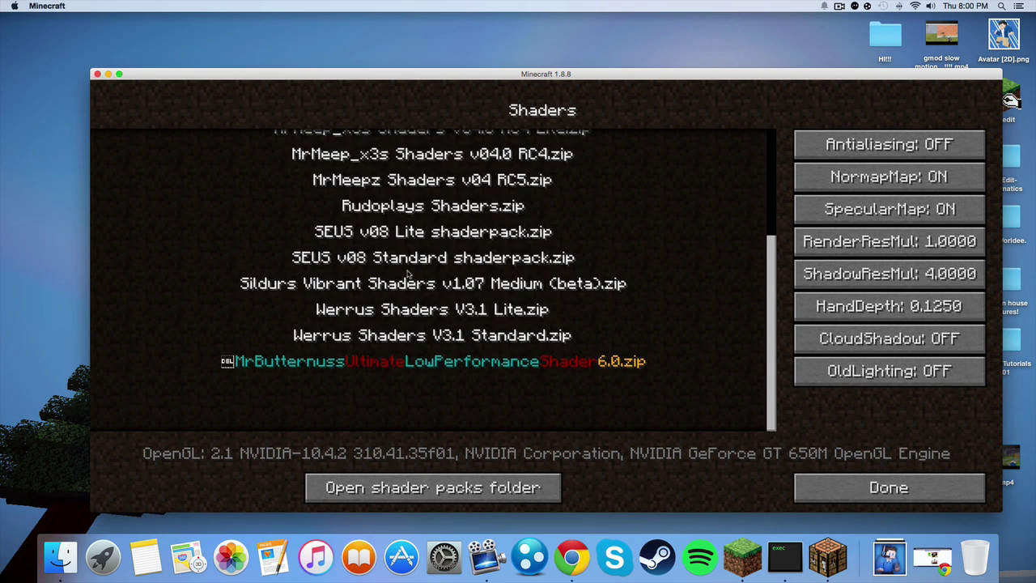
{"action": "scroll", "coordinate": [411, 281], "scroll_direction": "up", "scroll_amount": 5}
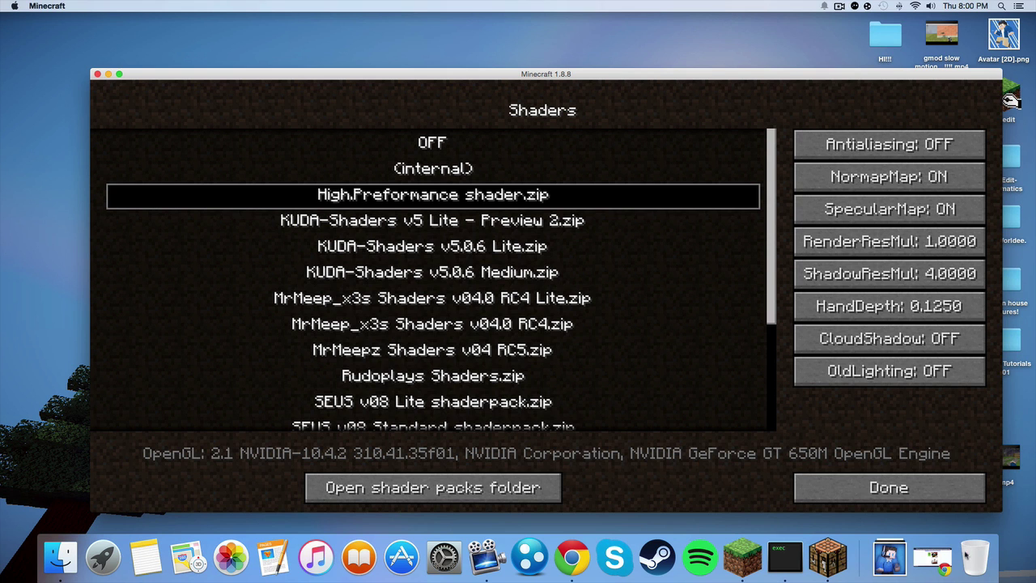
Leave the game options, load the singleplayer world Designs, and hide the in-game HUD.
{"action": "left_click", "coordinate": [877, 488]}
{"action": "left_click", "coordinate": [641, 478]}
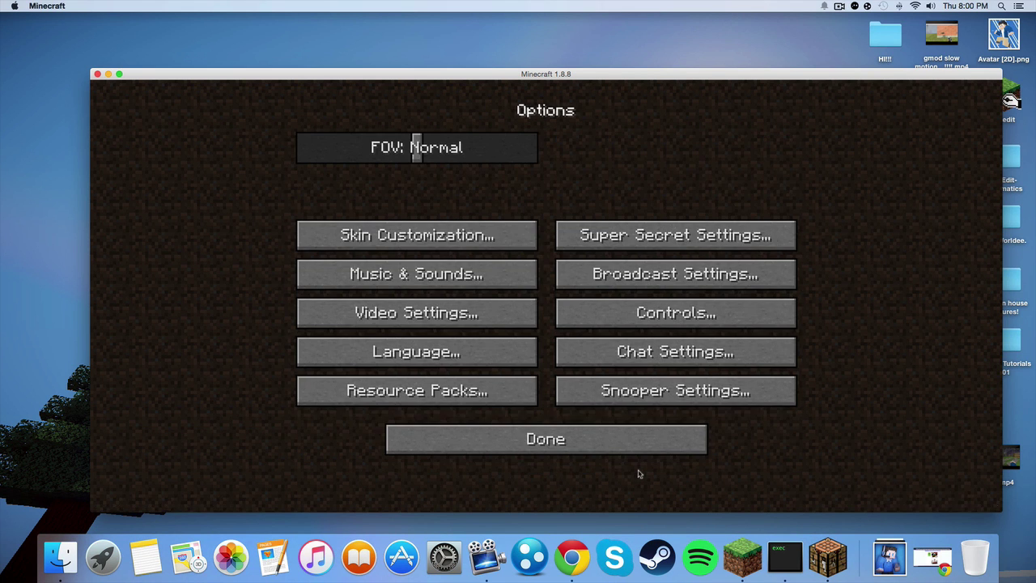
{"action": "left_click", "coordinate": [614, 456]}
{"action": "left_click", "coordinate": [512, 288]}
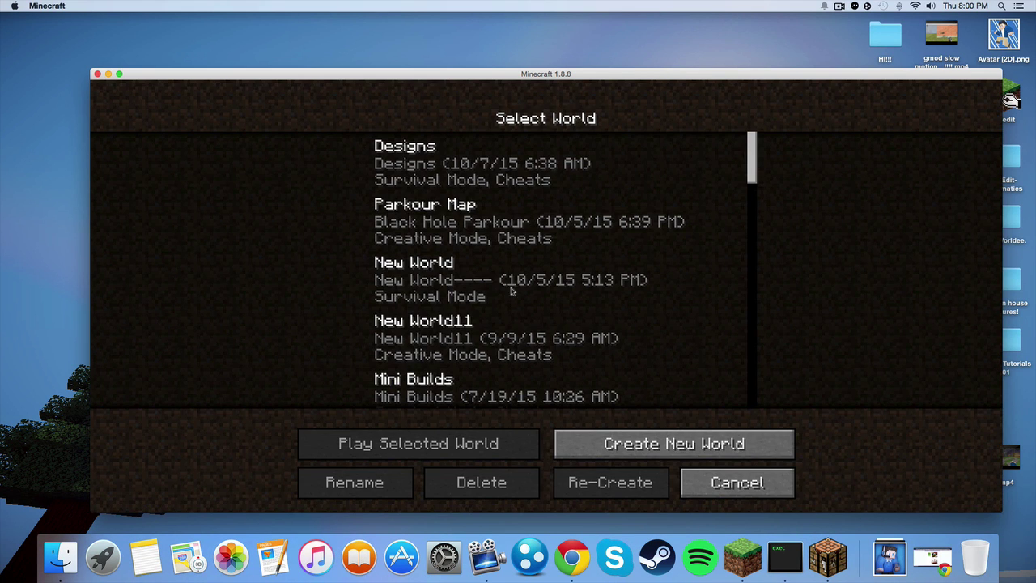
{"action": "double_click", "coordinate": [493, 162]}
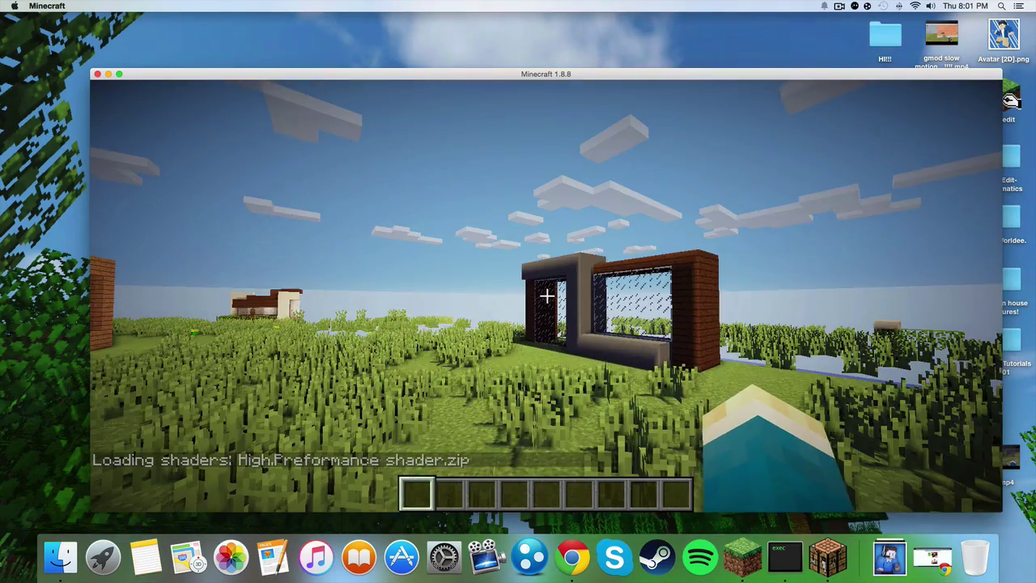
{"action": "key", "text": "F1"}
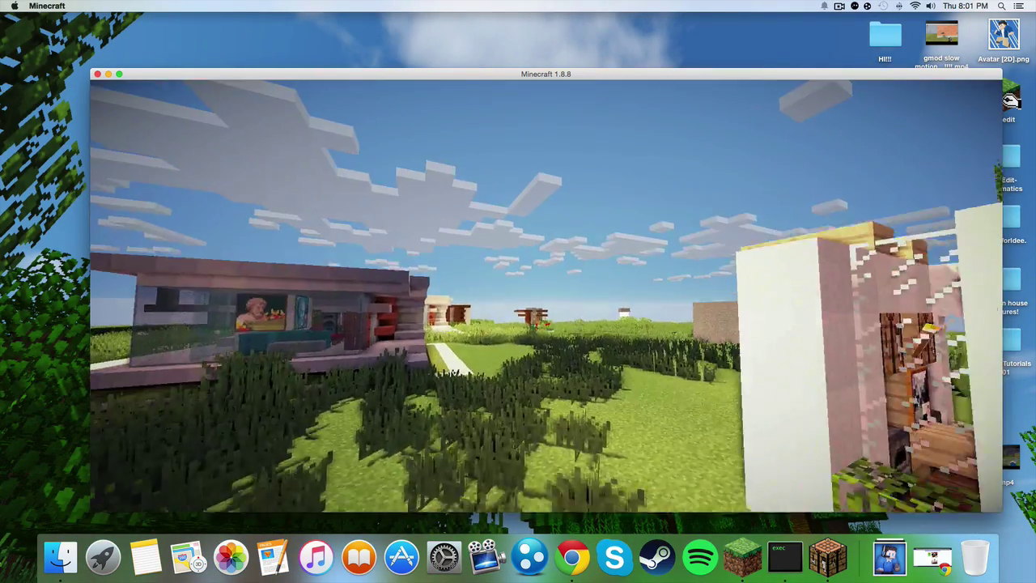
Switch the active shader pack to Rudoplays Shaders.zip in the video settings and return to the world.
{"action": "key", "text": "Escape"}
{"action": "left_click", "coordinate": [437, 332]}
{"action": "left_click", "coordinate": [420, 308]}
{"action": "left_click", "coordinate": [418, 348]}
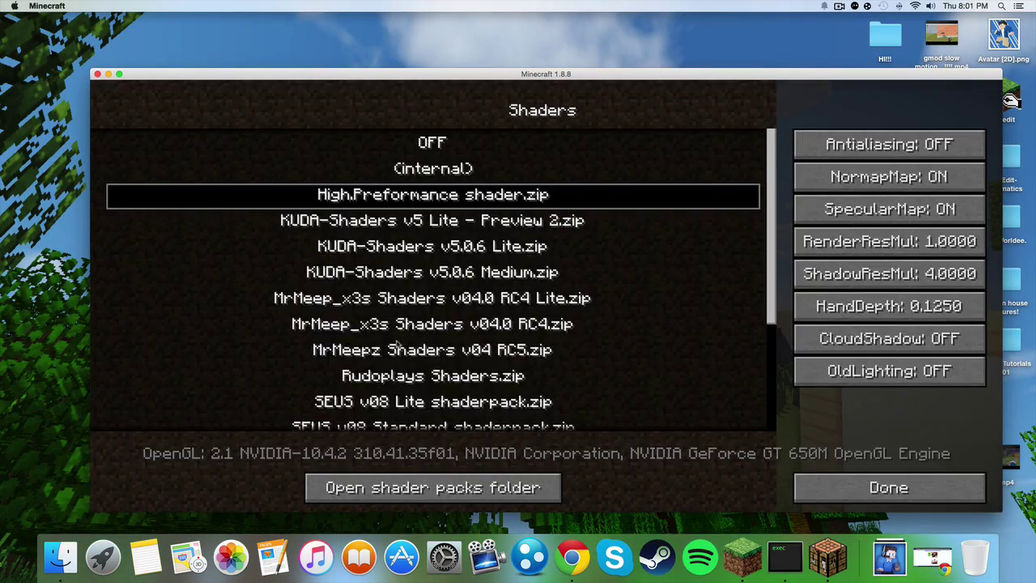
{"action": "left_click", "coordinate": [411, 376]}
{"action": "key", "text": "Escape"}
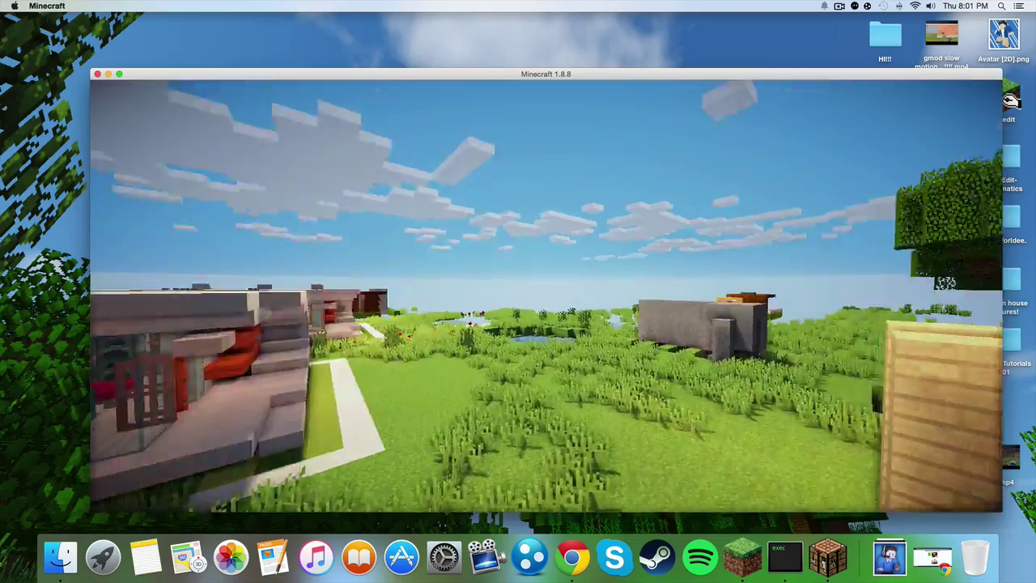